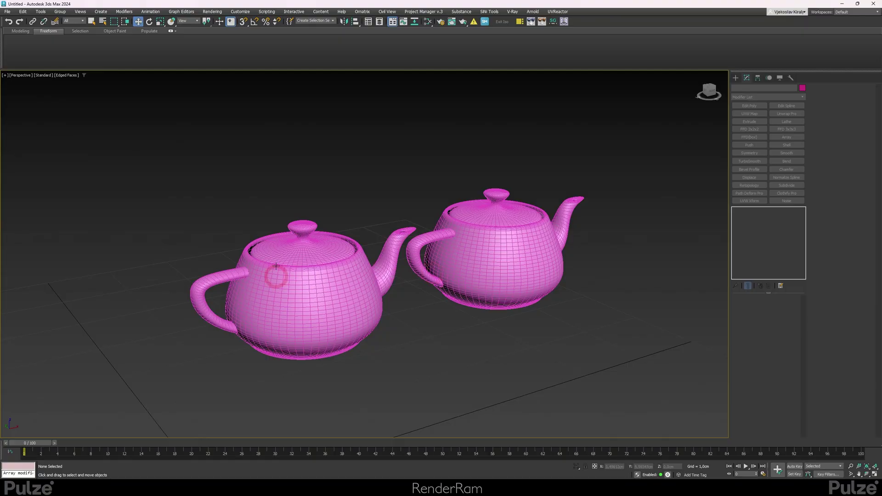
- Add a TurboSmooth modifier to the right teapot and then the left teapot
left_click(493, 280)
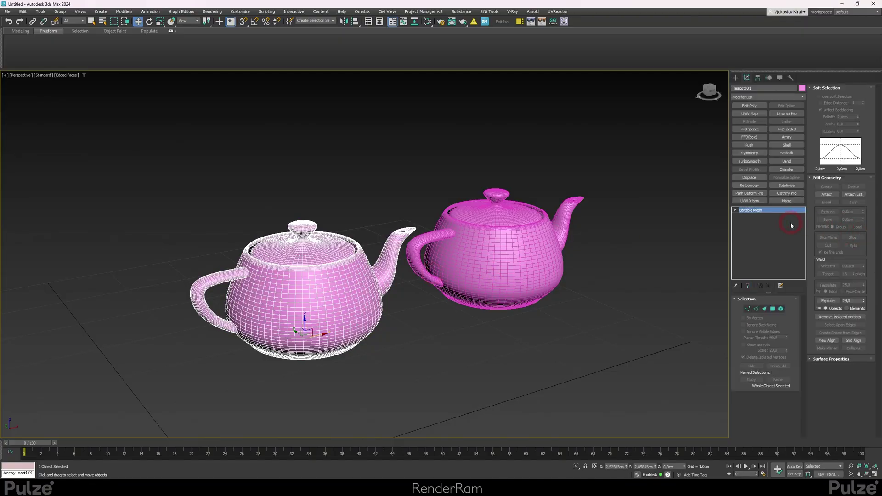
left_click(556, 230)
left_click(750, 211)
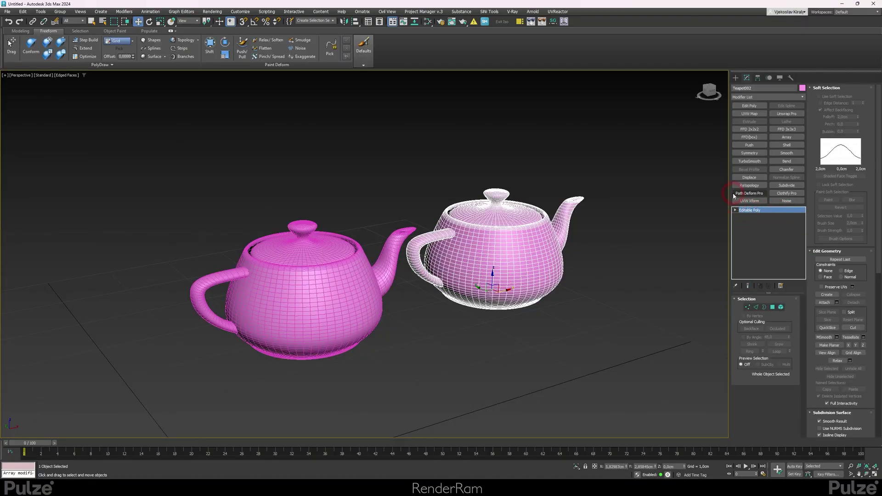
left_click(748, 162)
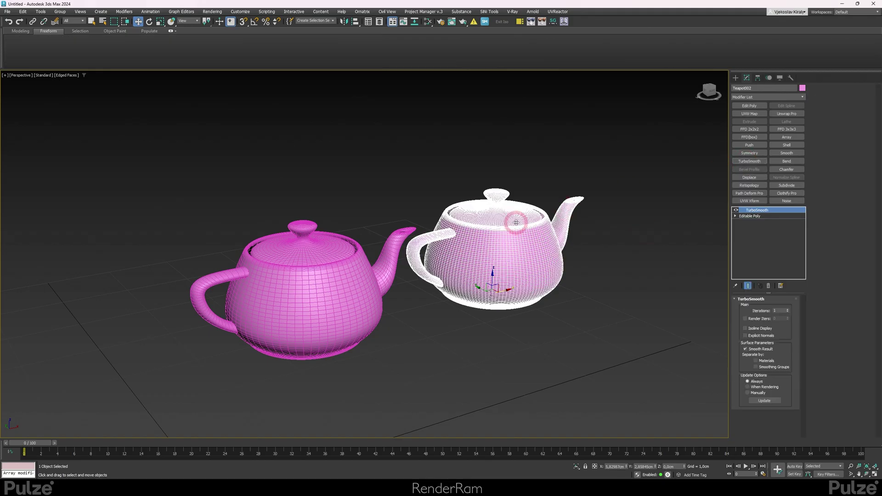
left_click(343, 269)
left_click(749, 162)
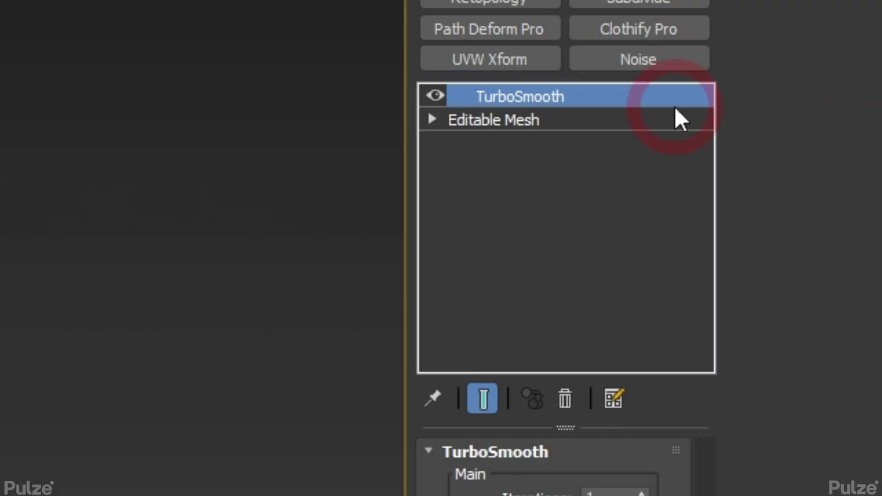
- Collapse TurboSmooth on both teapots so each stack holds one base object
right_click(763, 211)
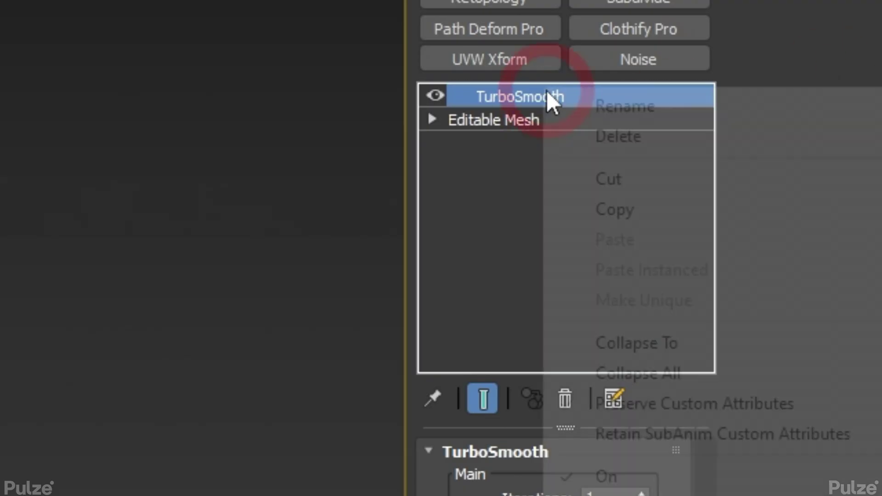
left_click(672, 342)
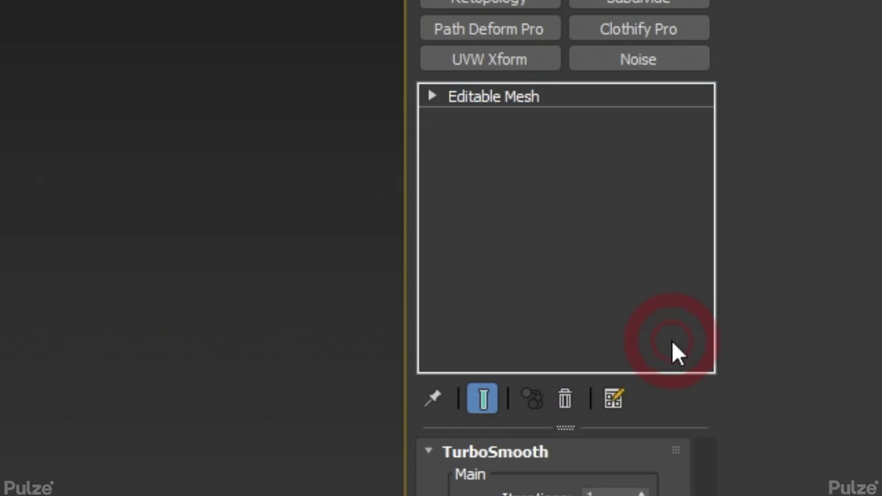
left_click(484, 97)
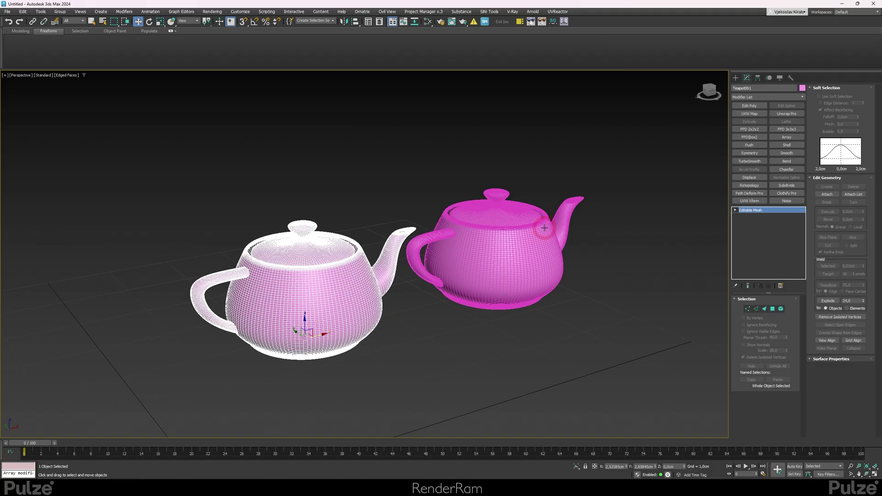
left_click(542, 257)
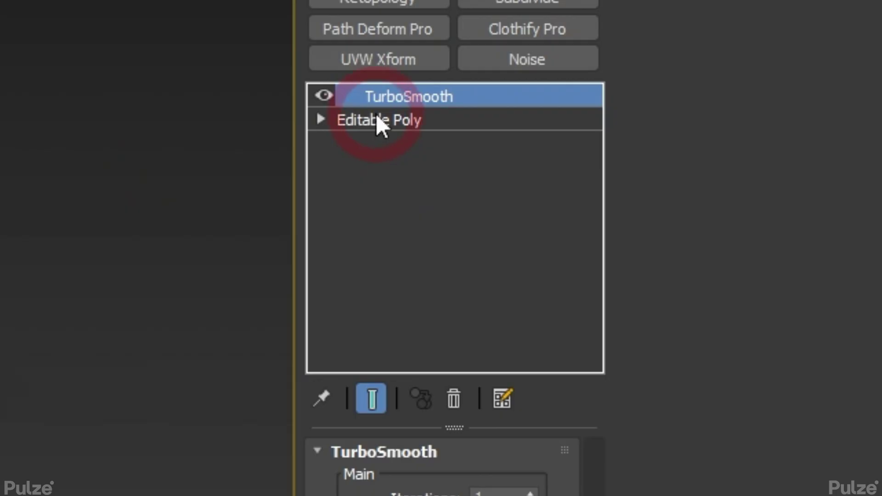
right_click(399, 99)
left_click(496, 354)
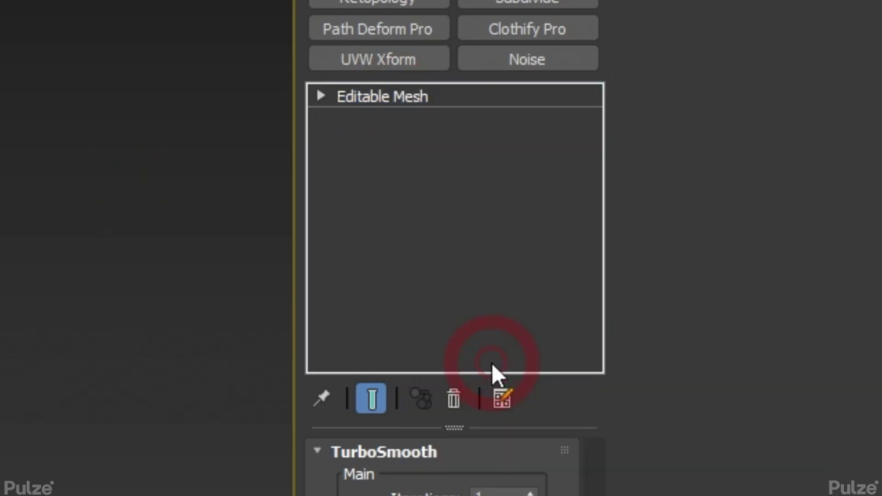
left_click(410, 128)
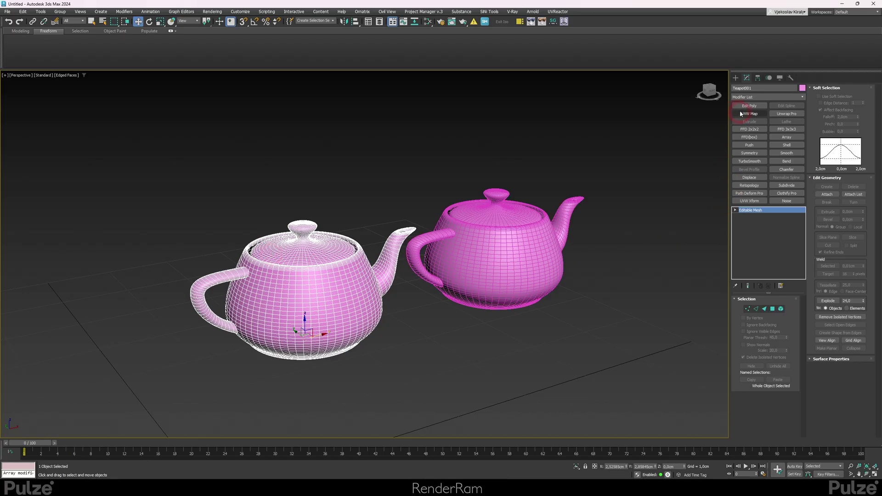
- Apply MeshSmooth (NURMS, 1 iteration) to the left teapot's Editable Mesh with Ctrl+M
key("ctrl+m")
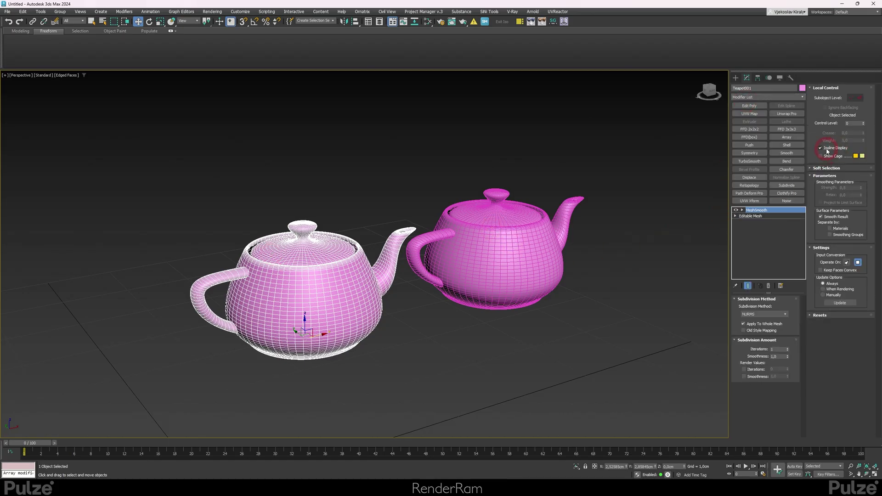
- Turn off Isoline Display and collapse MeshSmooth on the right teapot into its Editable Poly
left_click(826, 150)
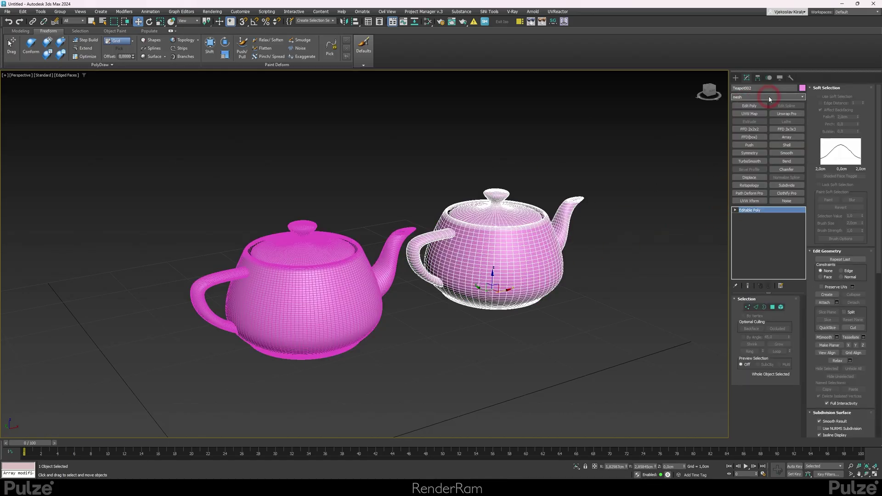
left_click(344, 254)
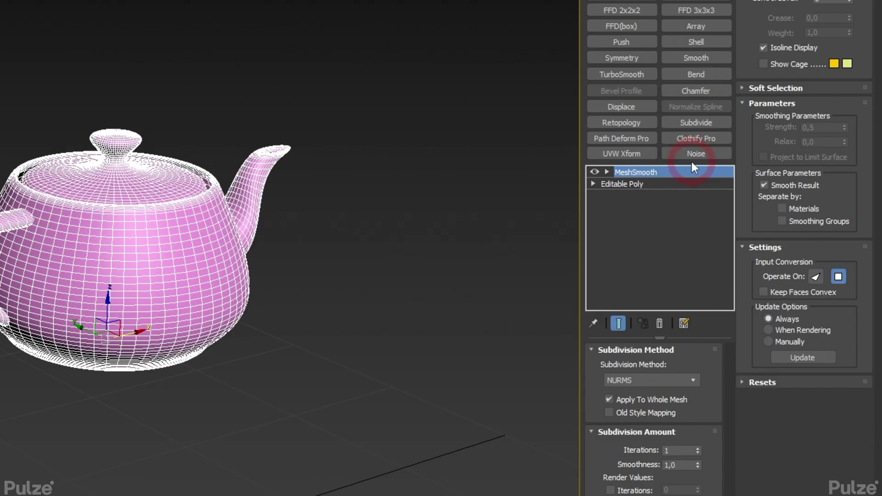
right_click(779, 210)
left_click(793, 272)
left_click(601, 175)
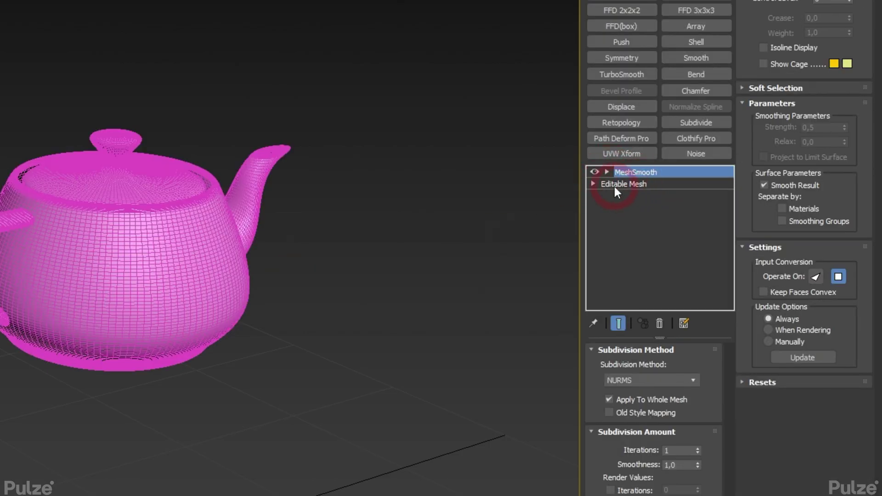
- Collapse the remaining MeshSmooth into its base mesh, then browse Pulze products and return to 3ds Max
right_click(652, 171)
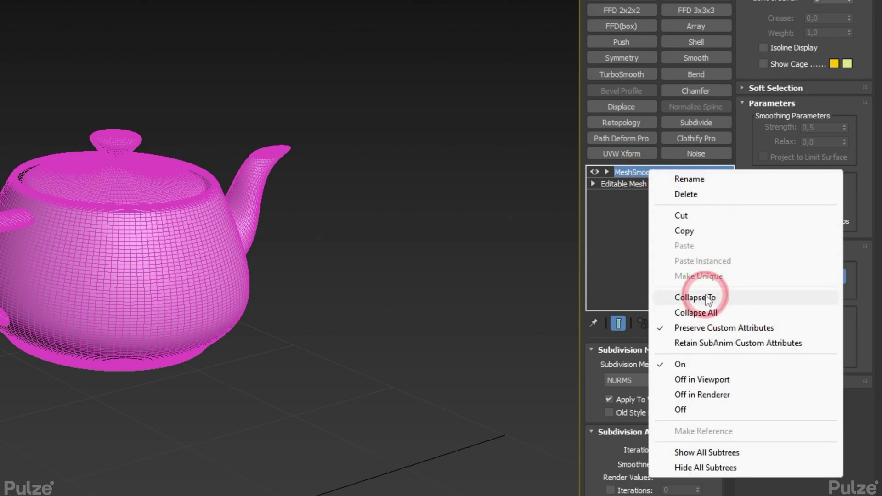
left_click(640, 295)
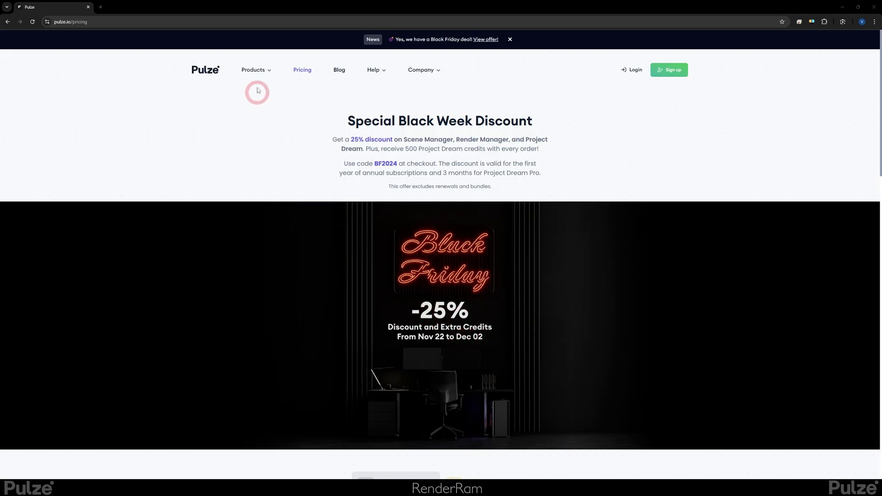
left_click(254, 70)
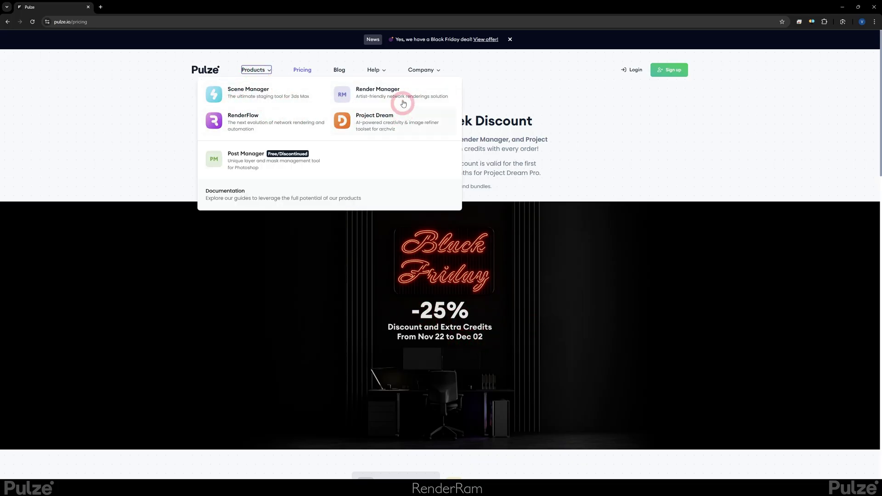
left_click(837, 7)
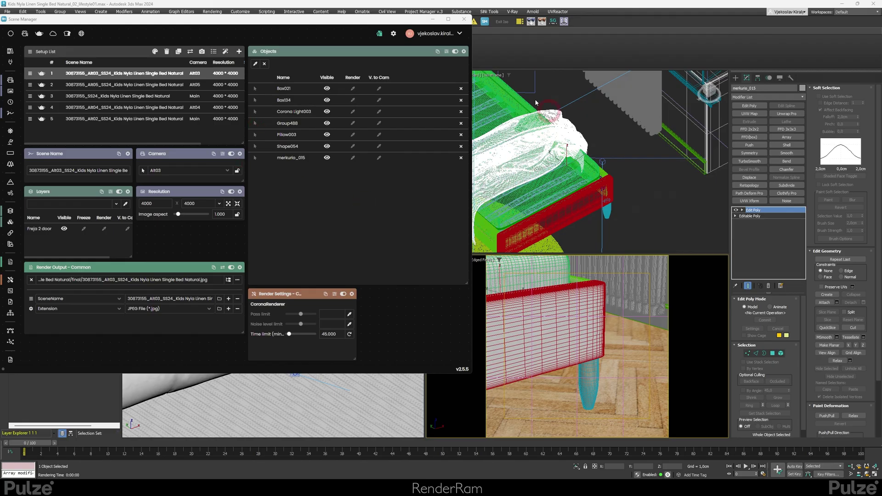
- Cycle through the Alt05, Main, Alt04 and Alt02 setups, return to Main, and open Batch Render
left_click_drag(220, 24, 227, 28)
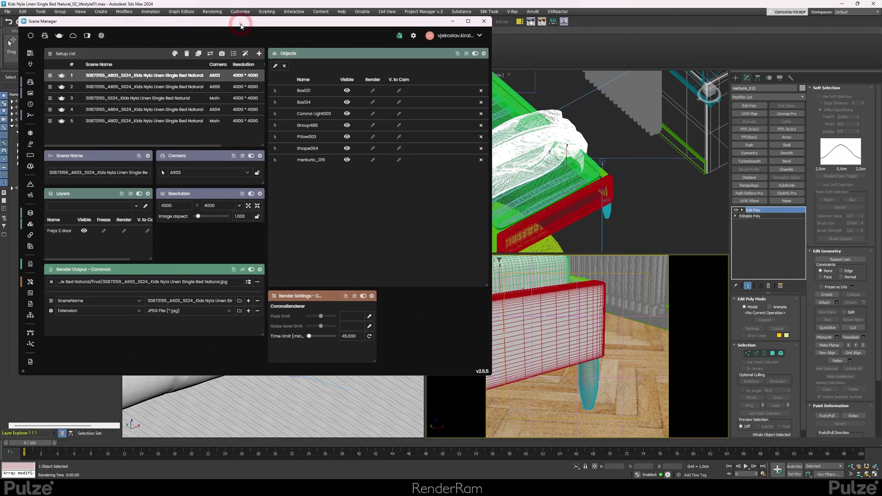
left_click(169, 88)
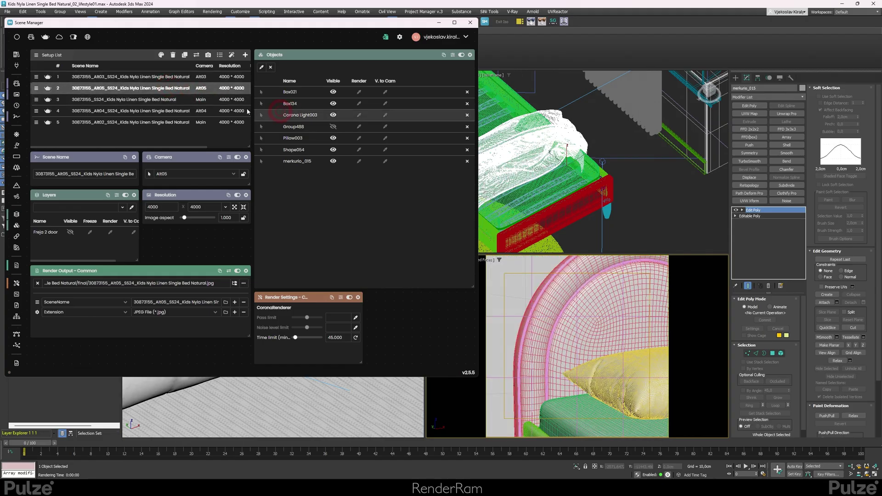
left_click(169, 100)
left_click(169, 111)
left_click(169, 122)
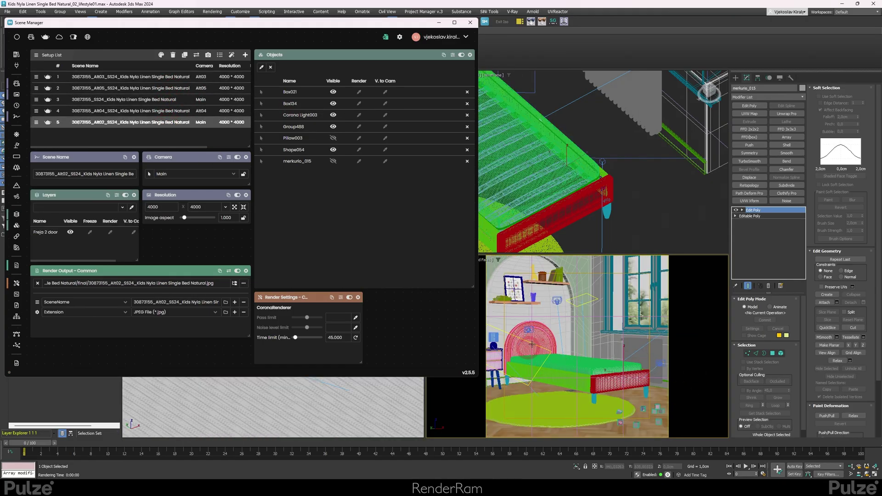
left_click(168, 99)
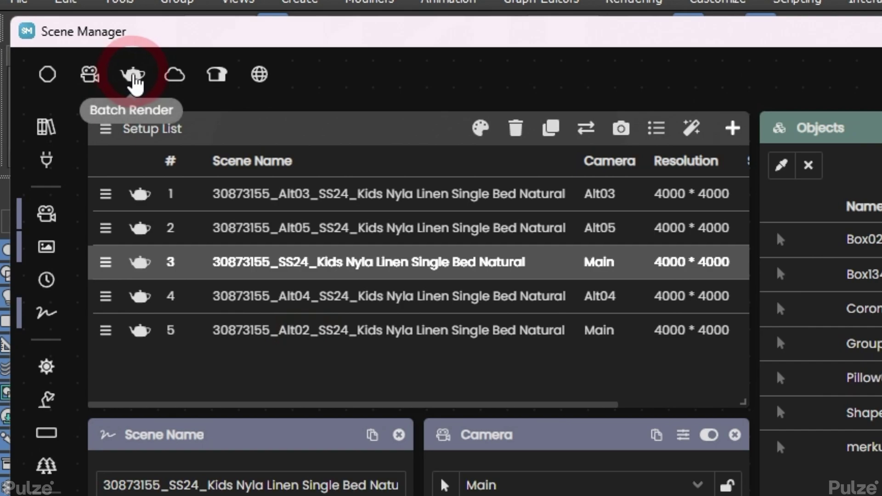
left_click(46, 39)
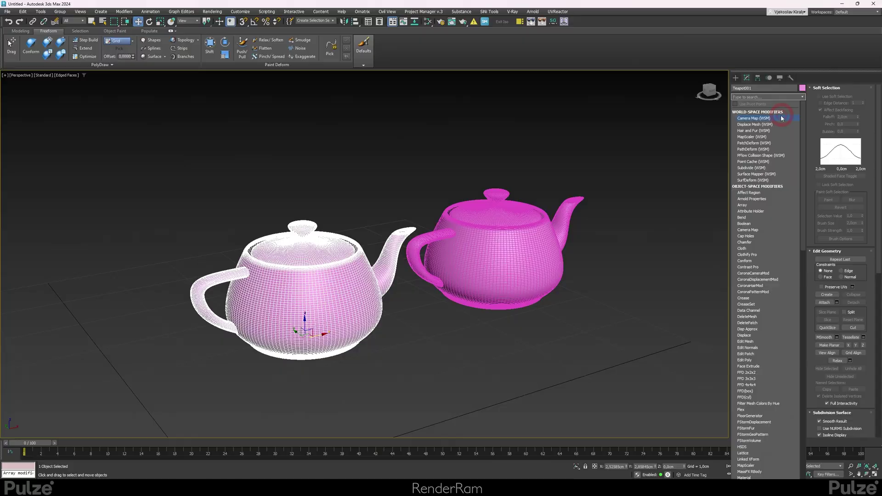
scroll(763, 202, "down", 4)
left_click(760, 203)
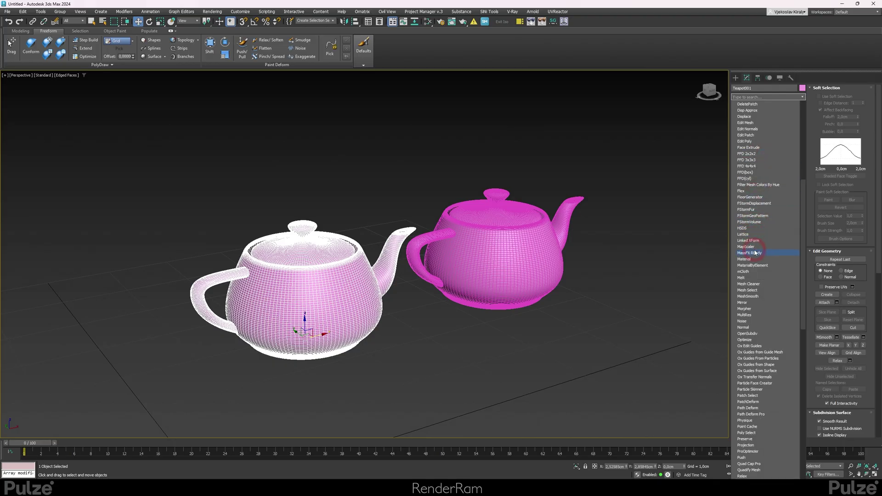
scroll(756, 275, "down", 5)
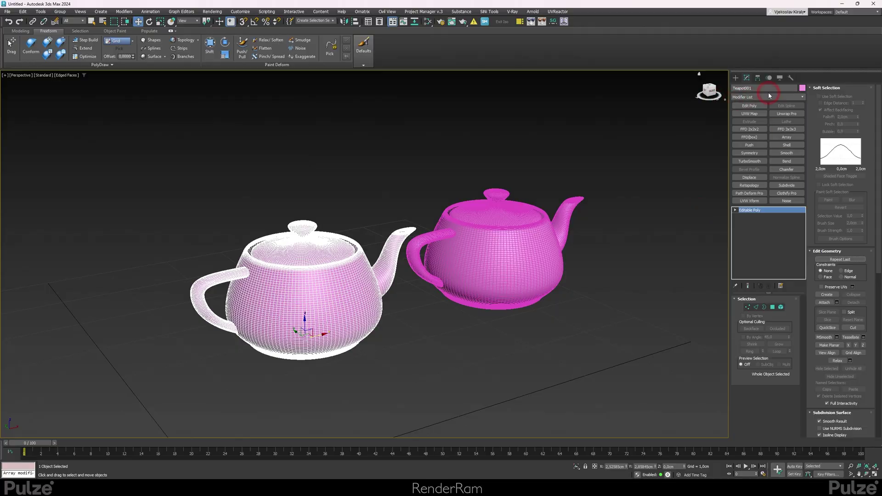
left_click(769, 95)
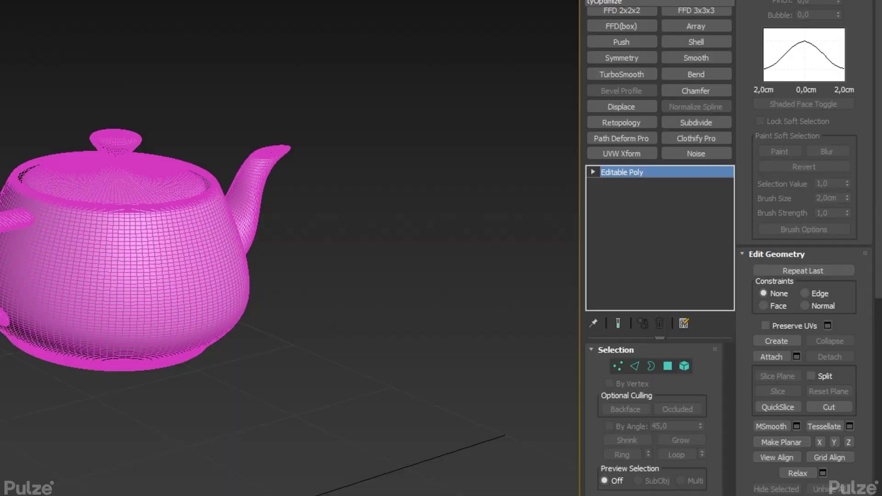
- Add Optimize to Teapot001 and collapse it into a single Editable Mesh
key("Return")
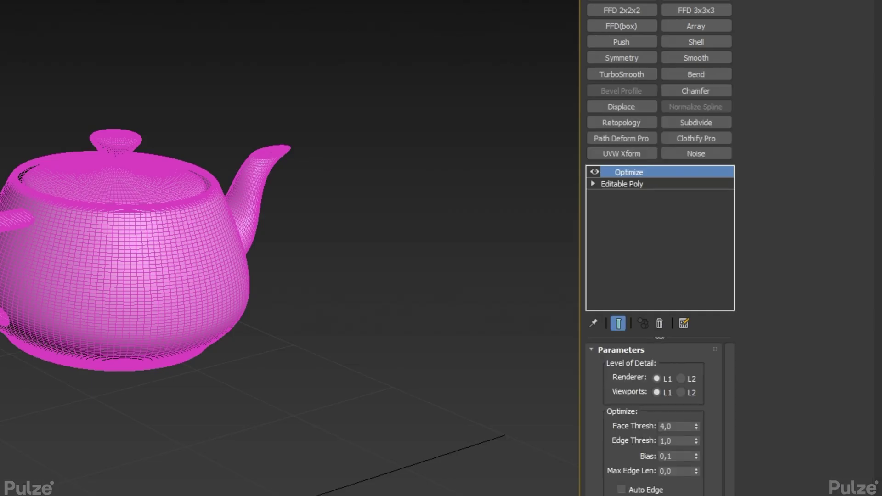
right_click(652, 175)
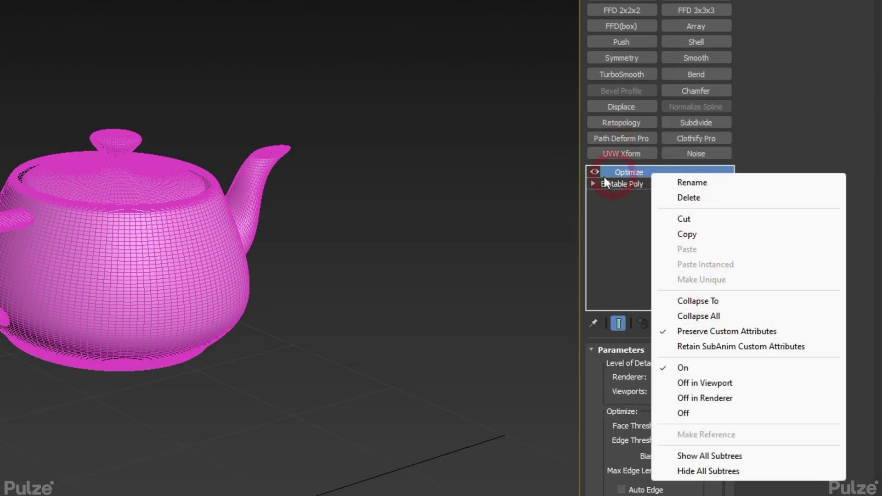
left_click(707, 304)
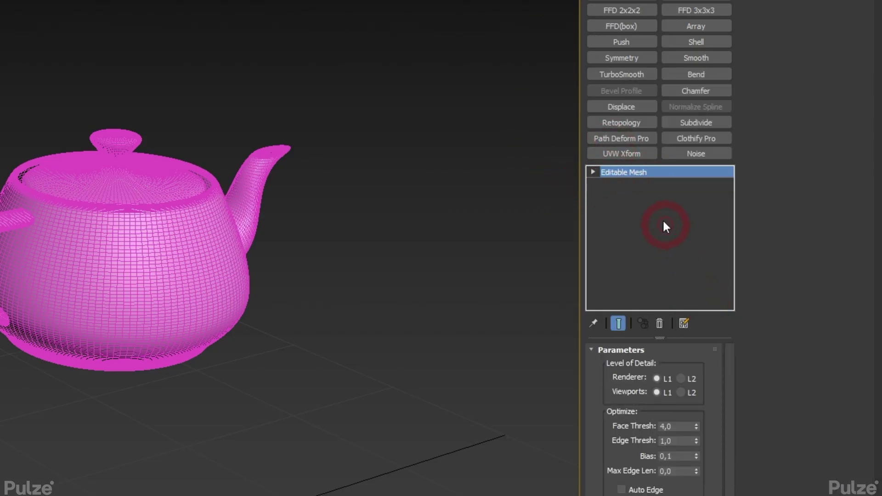
left_click(617, 177)
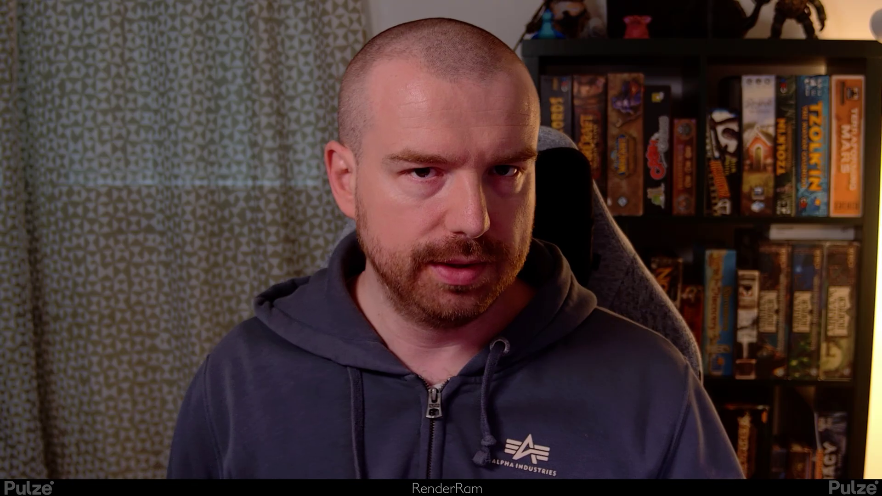